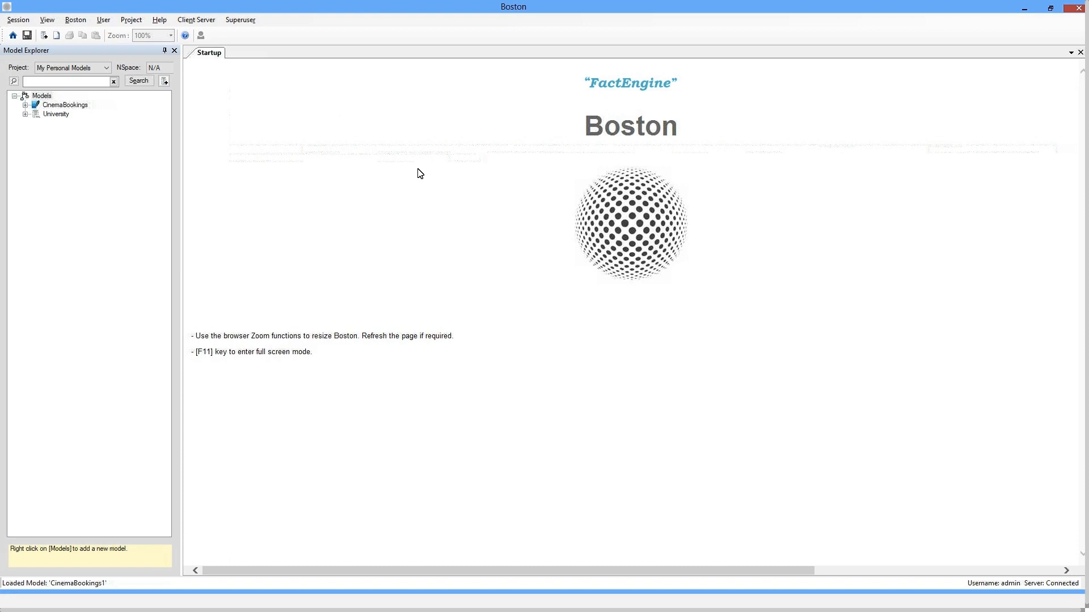
Leave full-screen mode to check the web address of the Boston page, and return to full screen.
key("F11")
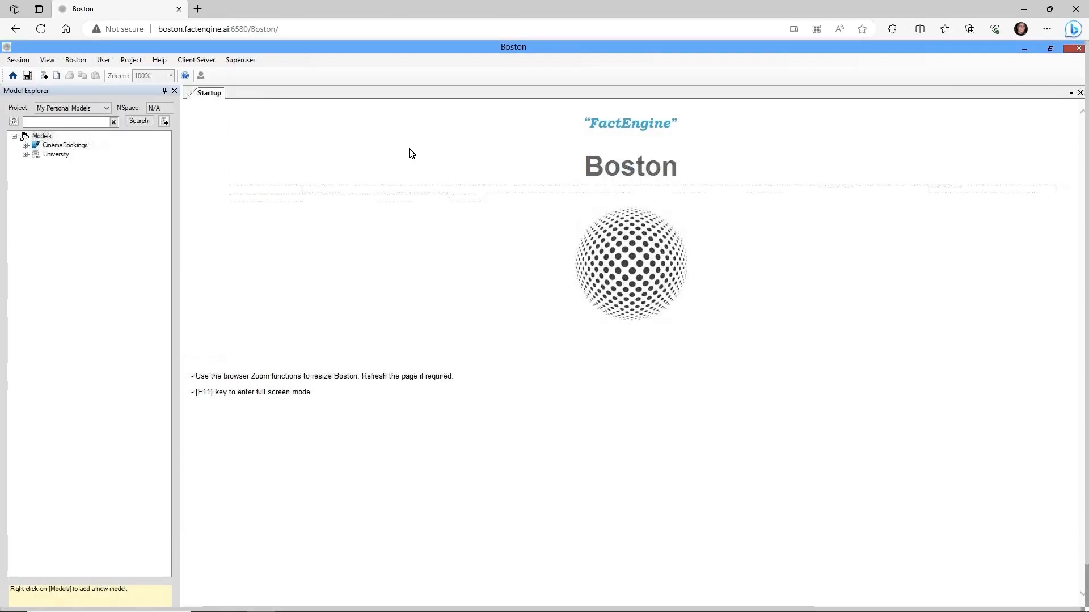
left_click(291, 28)
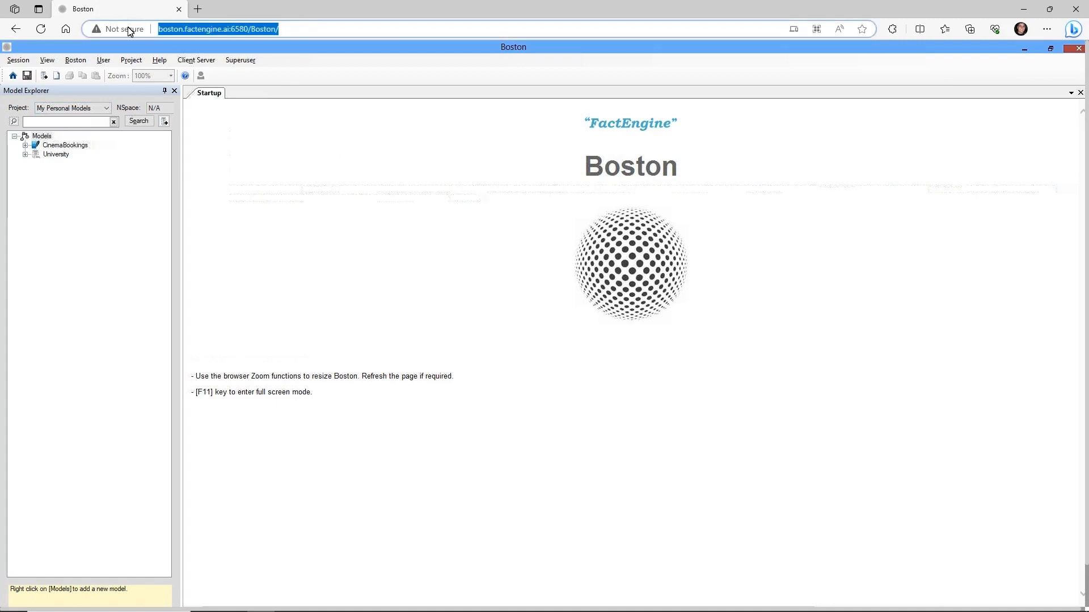
left_click(292, 28)
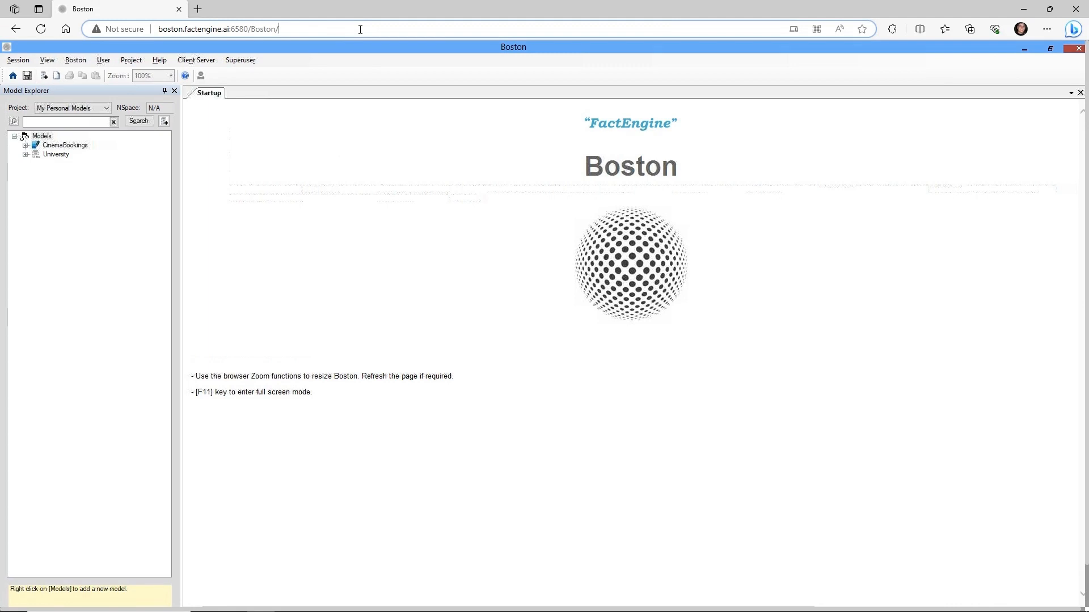
key("F11")
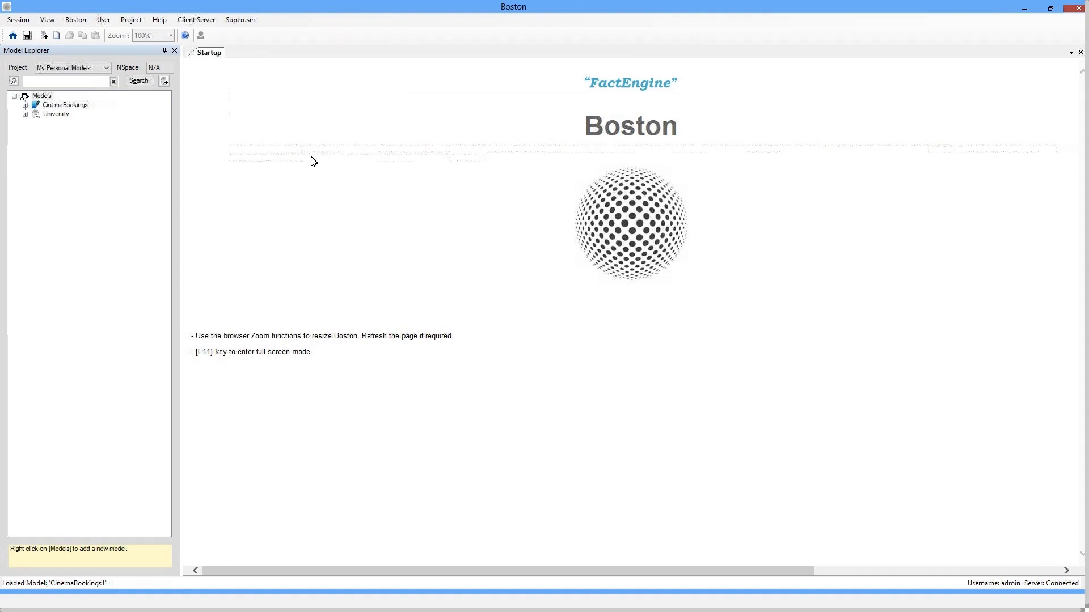
Expand the CinemaBookings model and open the Virtual Business Analyst for it.
left_click(25, 106)
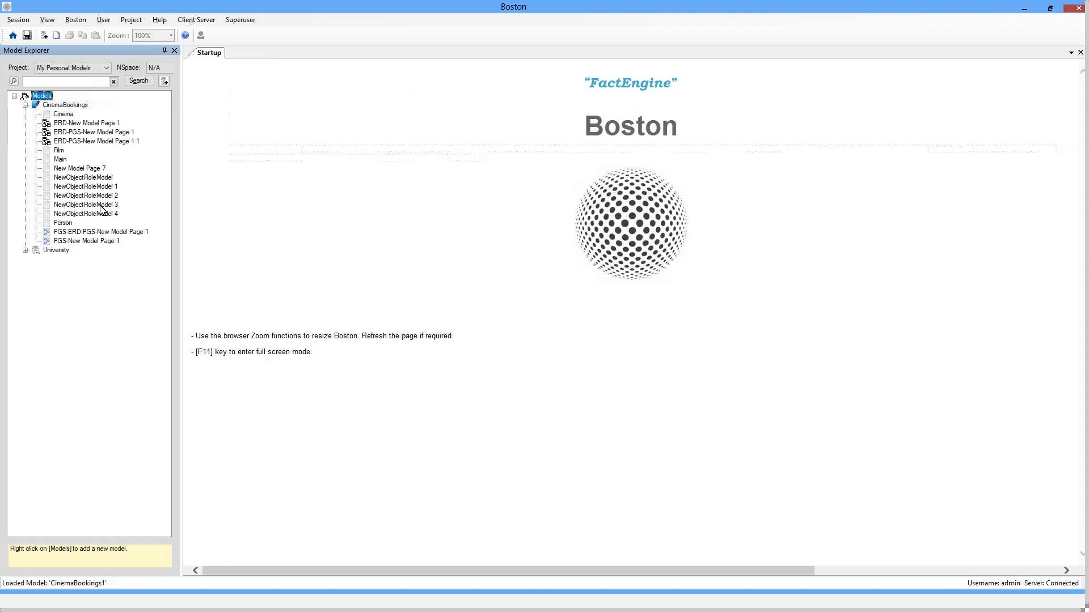
right_click(71, 107)
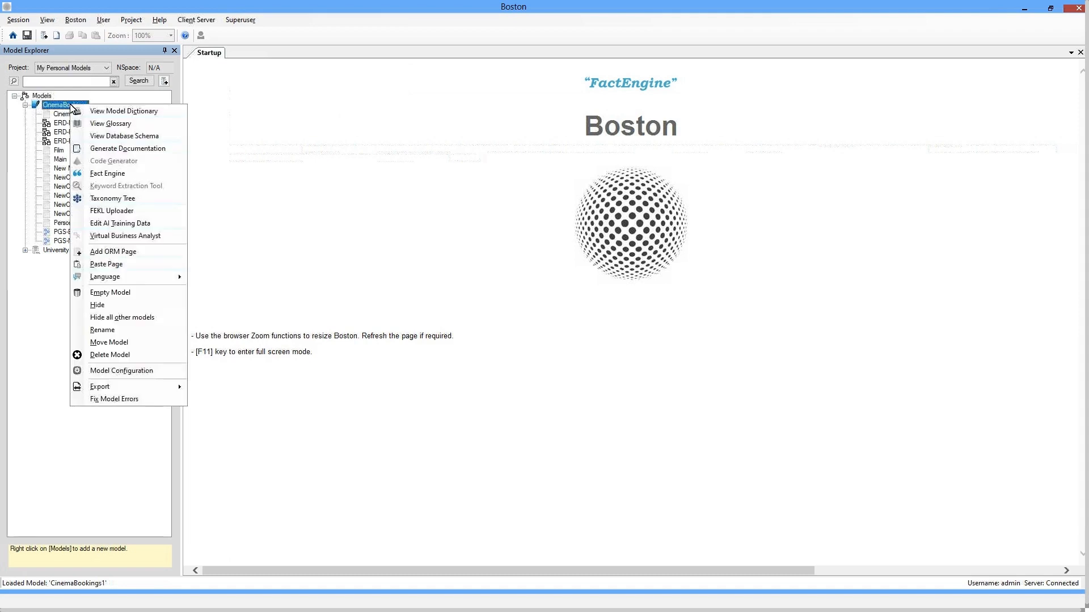
left_click(134, 236)
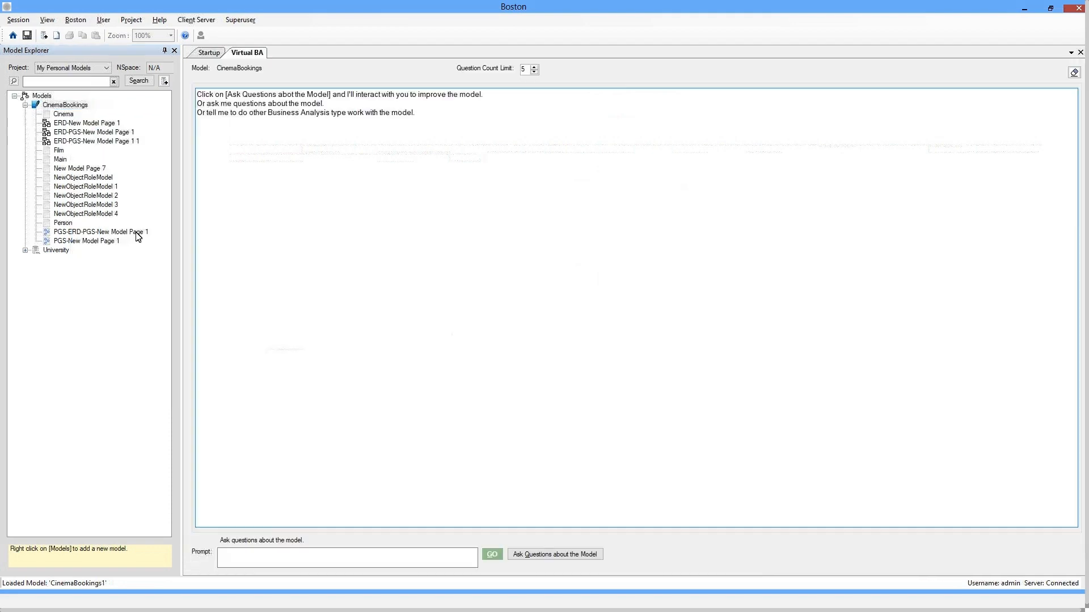
Submit the prompt "Provide a 100 word high level overview of this model and its purpose" for the CinemaBookings model.
left_click(354, 555)
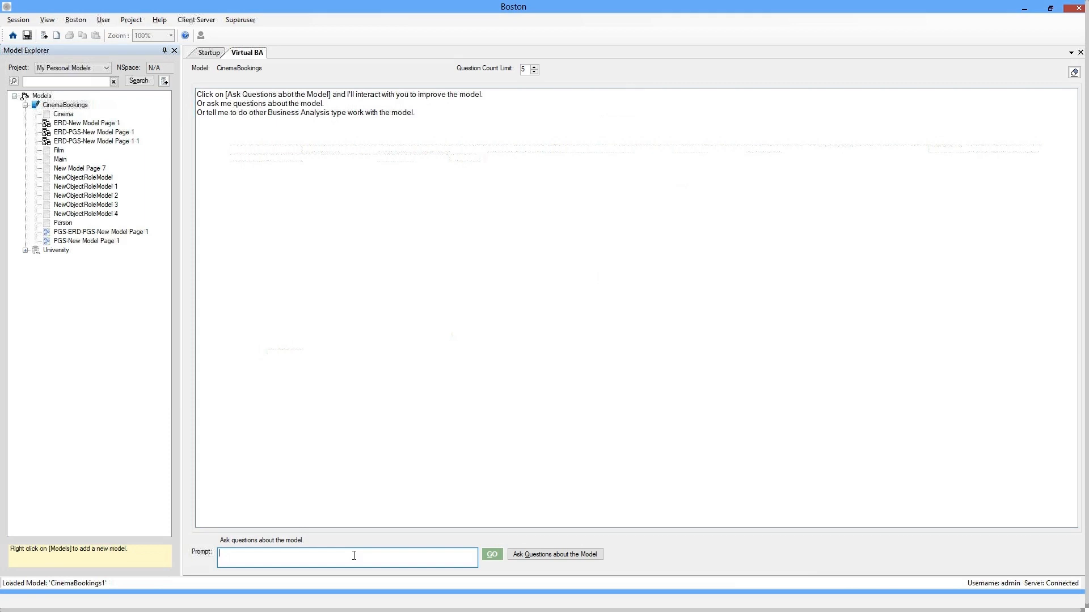
type("Provide a 100 word high level overview of this model and its purps")
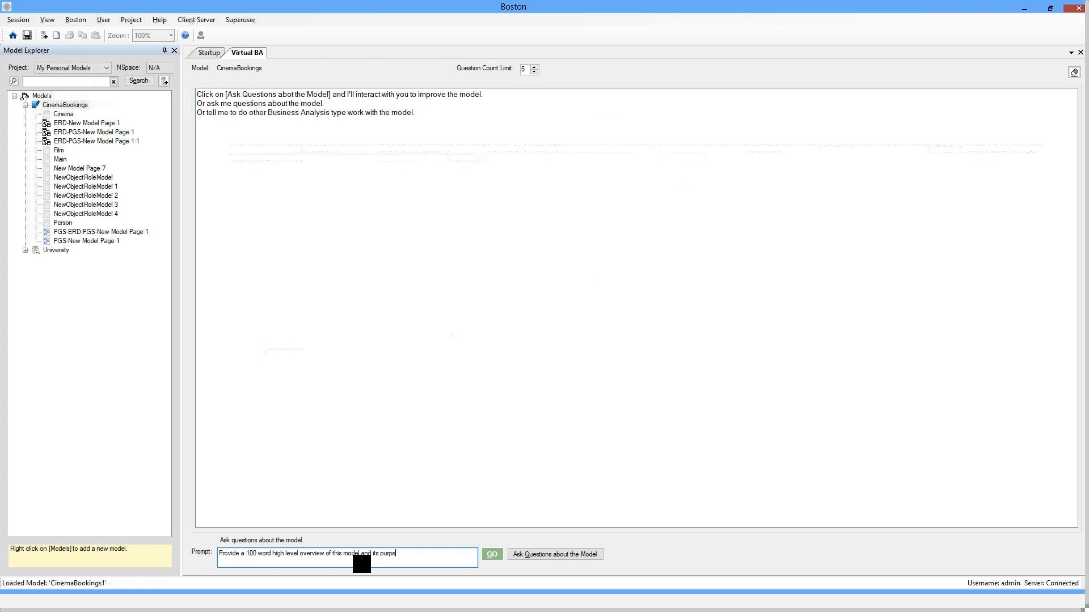
key("BackSpace")
key("BackSpace")
type("ose")
left_click(491, 555)
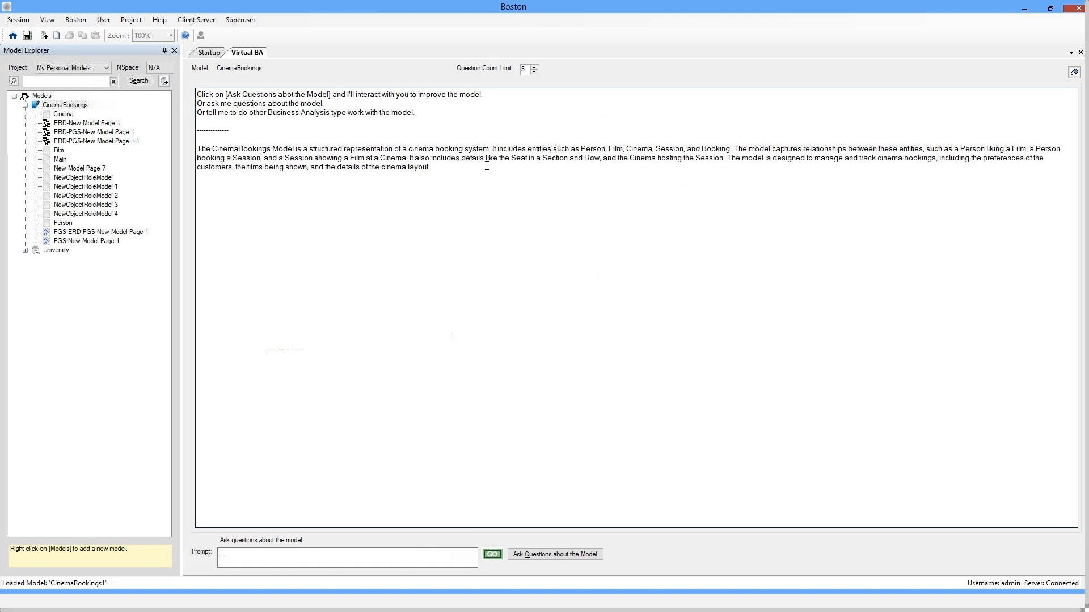
Select the whole CinemaBookings overview paragraph in the answer and have the selected text spoken aloud.
left_click_drag(432, 168, 195, 149)
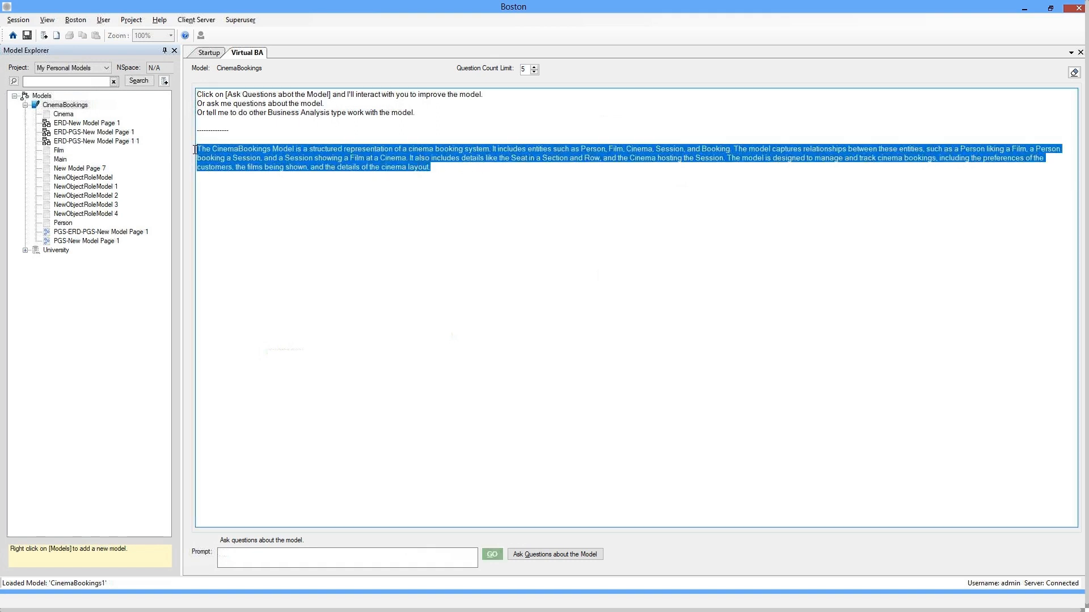
right_click(349, 160)
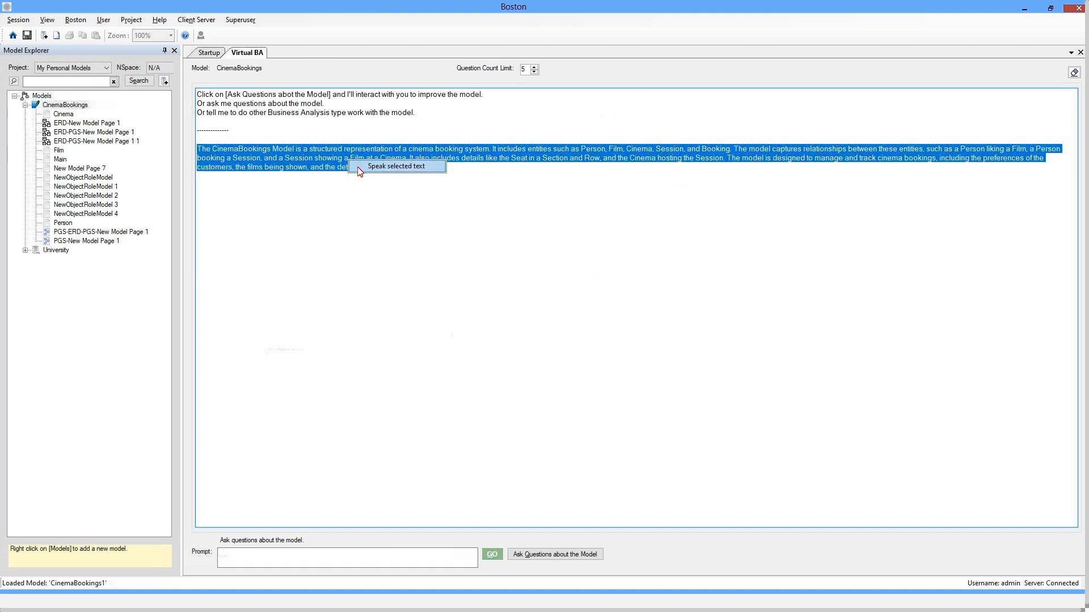
left_click(360, 168)
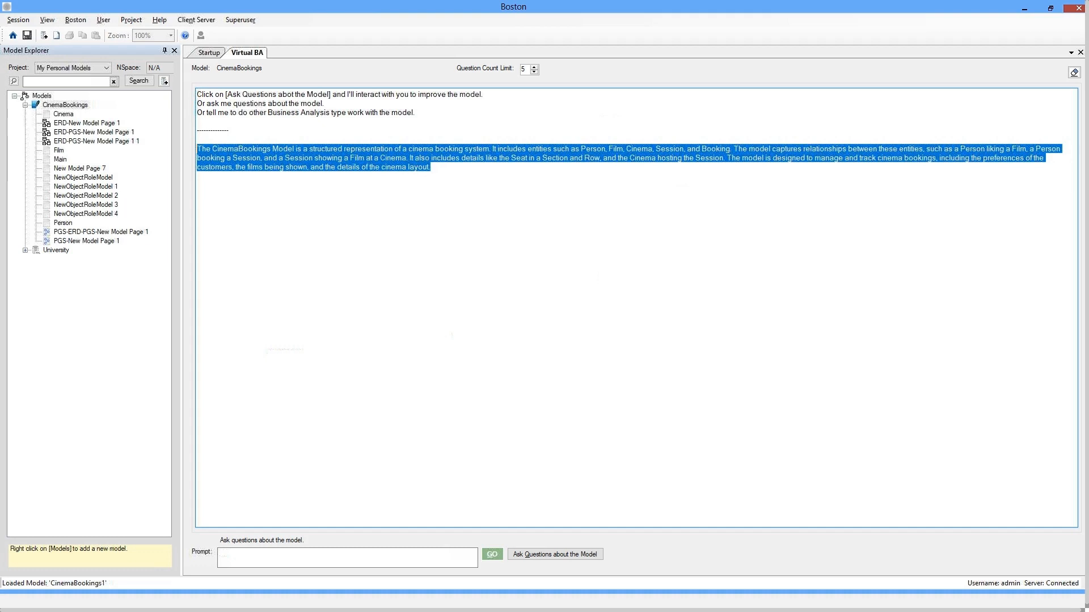
View the CinemaBookings diagrams on PGS-New Model Page 1 and ERD-New Model Page 1.
left_click(93, 243)
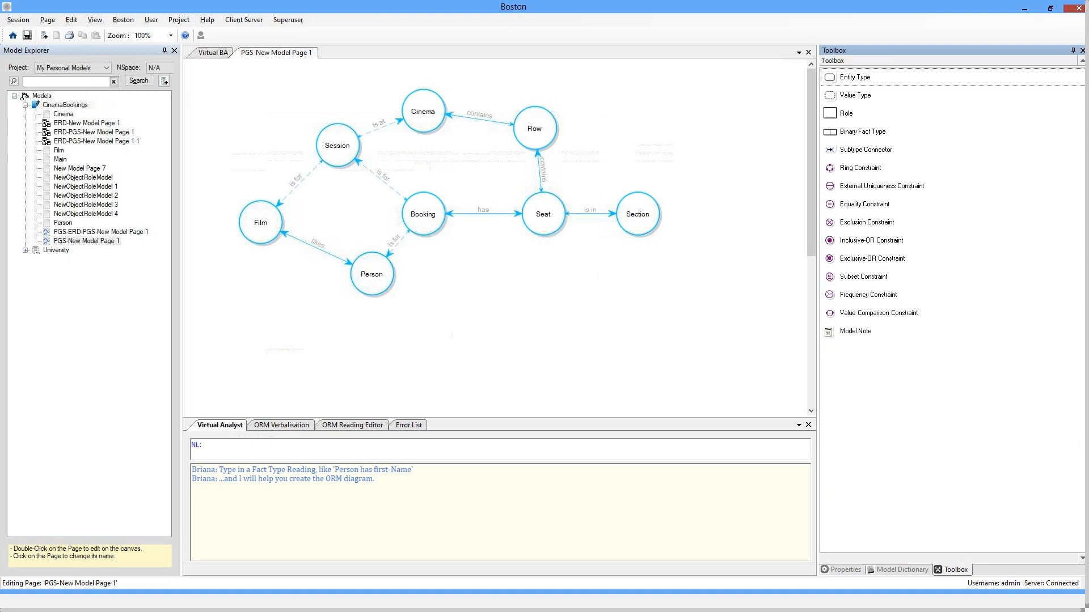
double_click(86, 123)
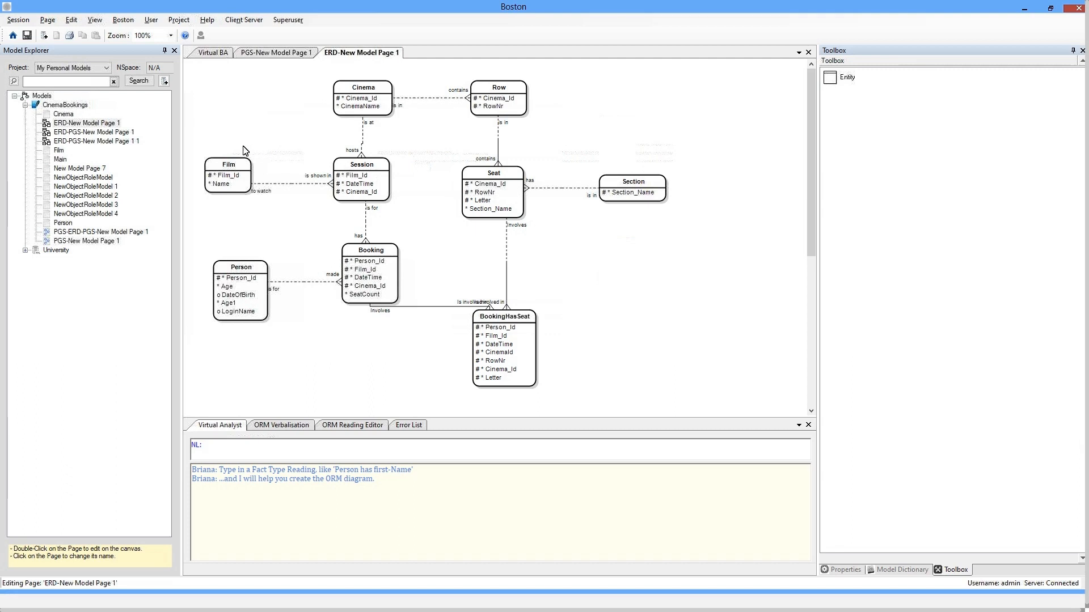
Open the CinemaBookings glossary, view the Cinema entry with faded fact type names hidden, and follow its link to Session.
right_click(58, 105)
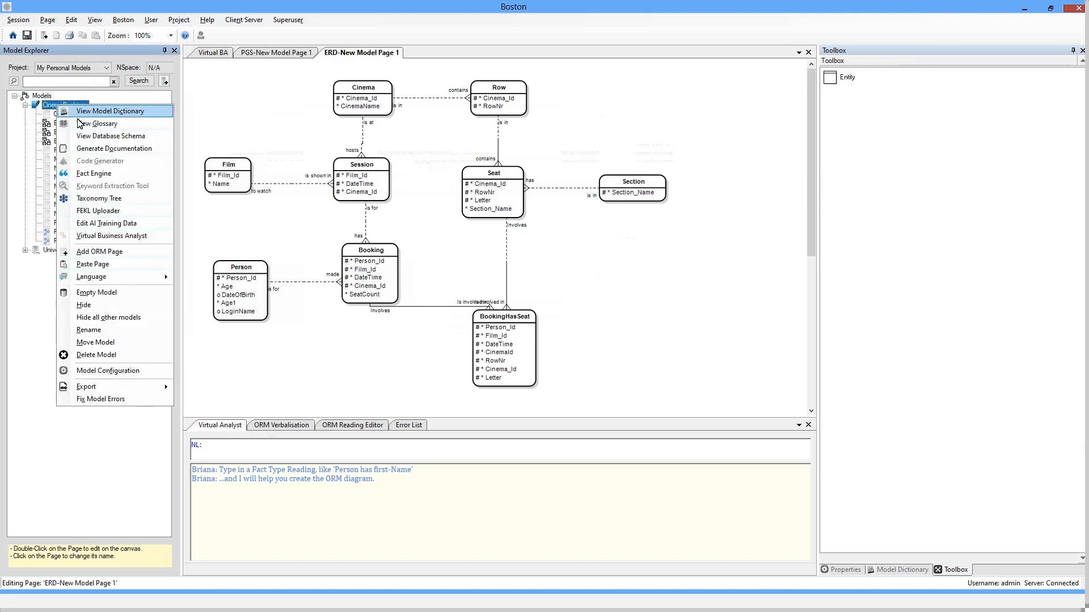
left_click(80, 123)
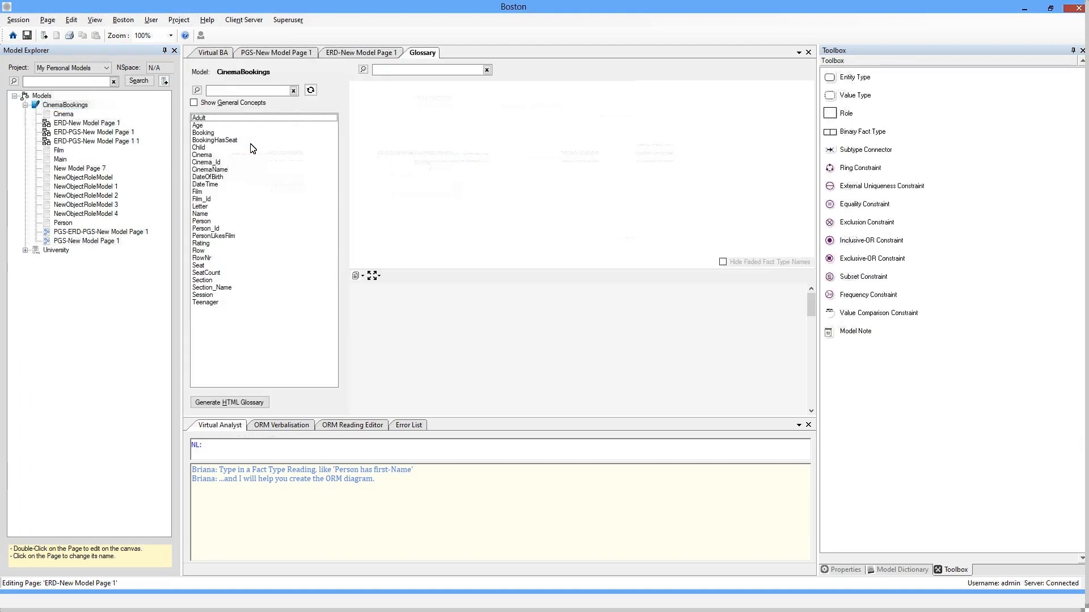
left_click(204, 157)
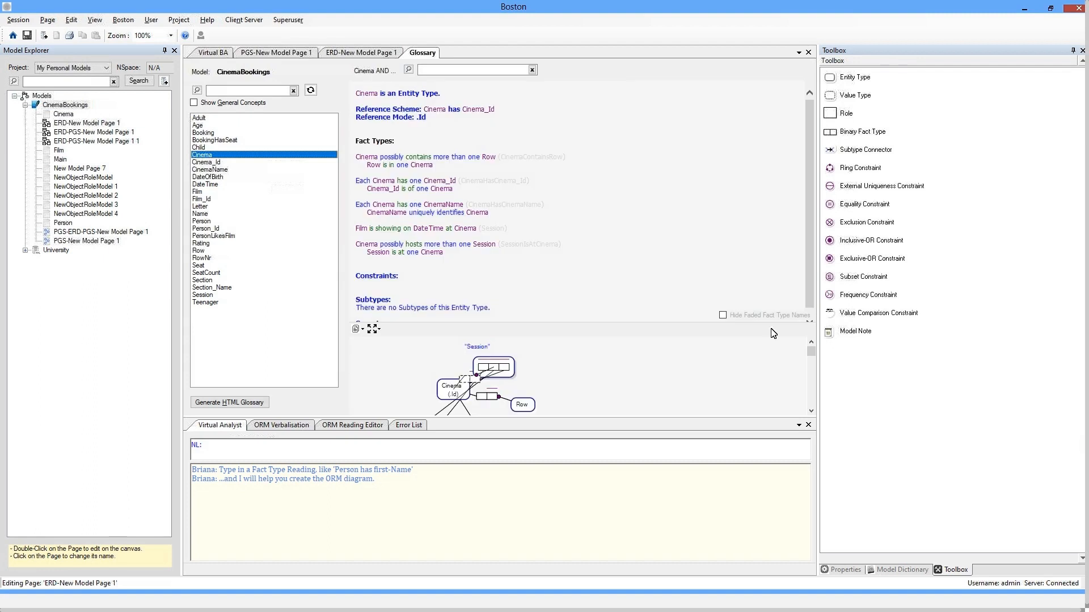
left_click(723, 315)
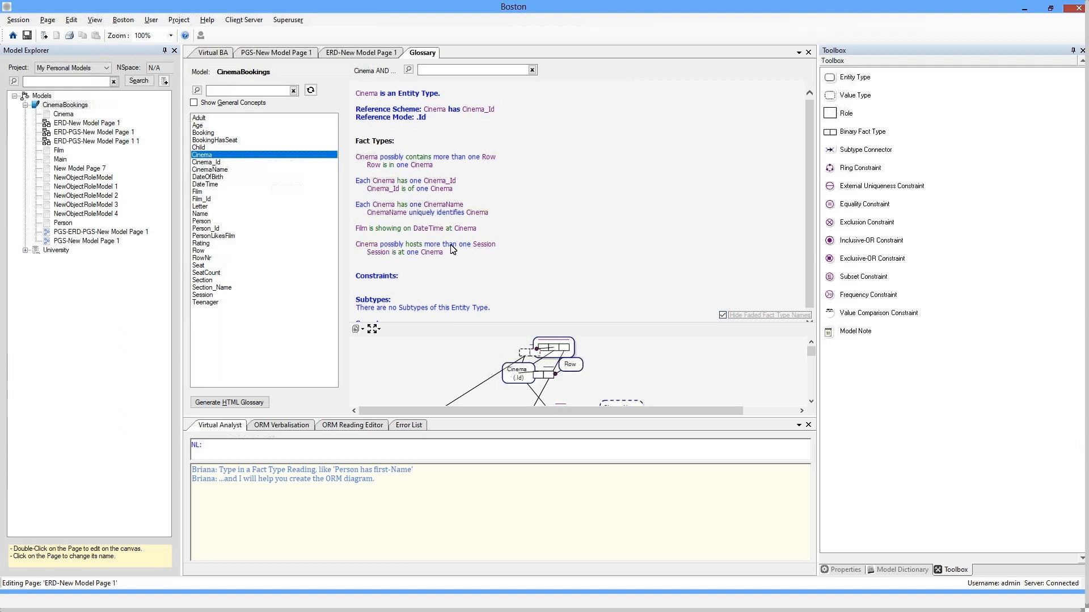
left_click(485, 245)
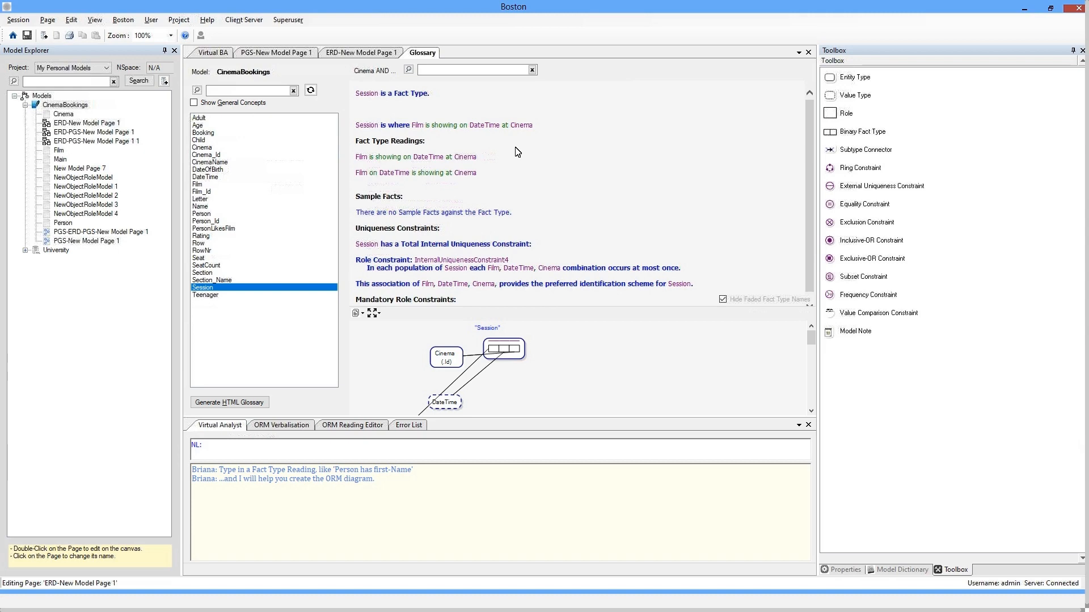
Return to the CinemaBookings overview, collapse that model, and open the Virtual Business Analyst for the University model.
left_click(220, 52)
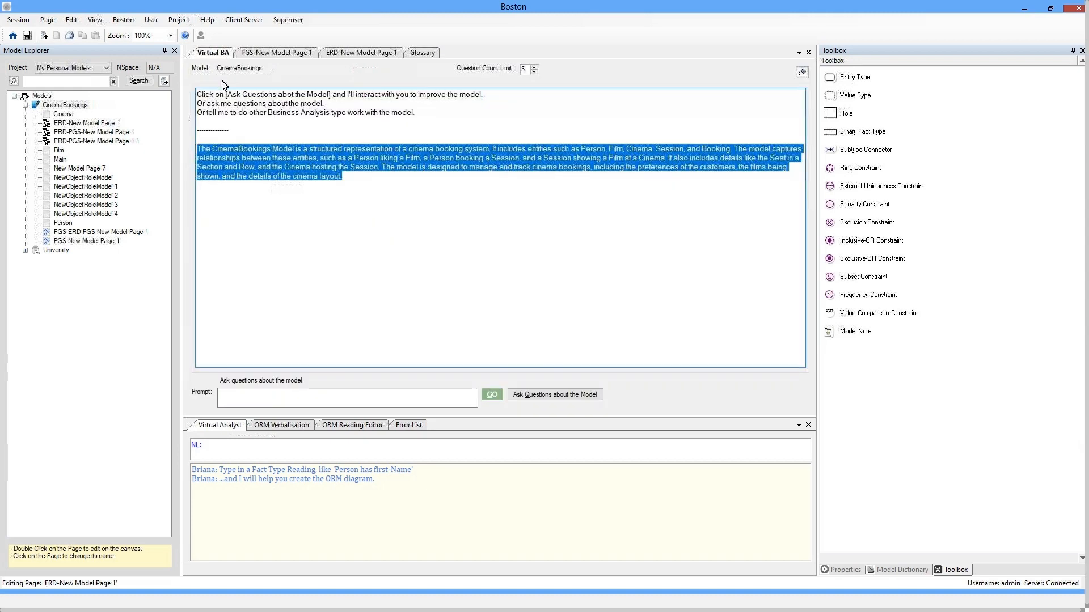
left_click(368, 177)
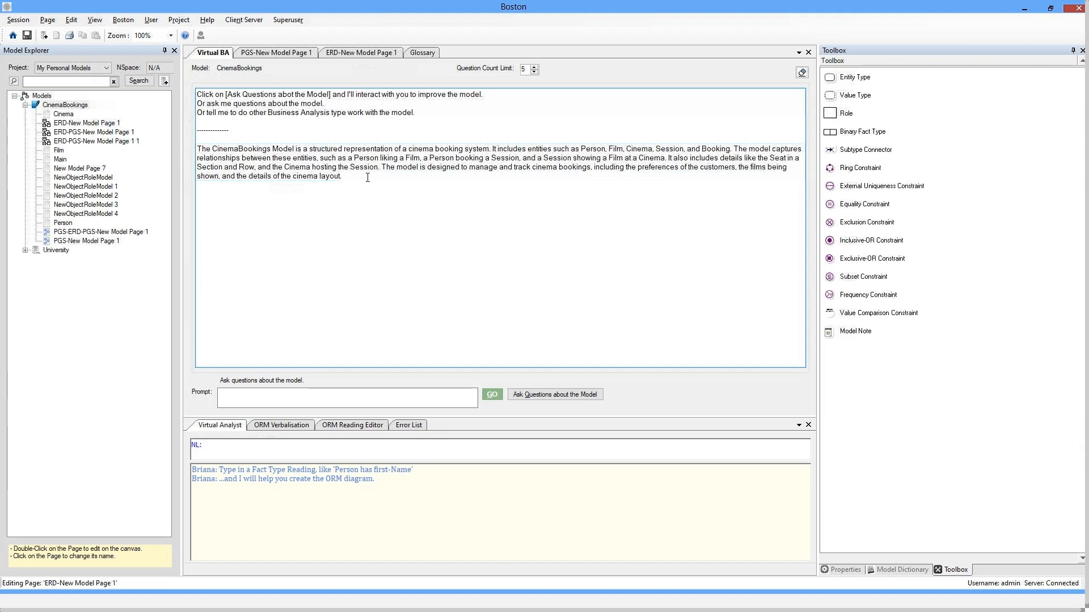
left_click(25, 105)
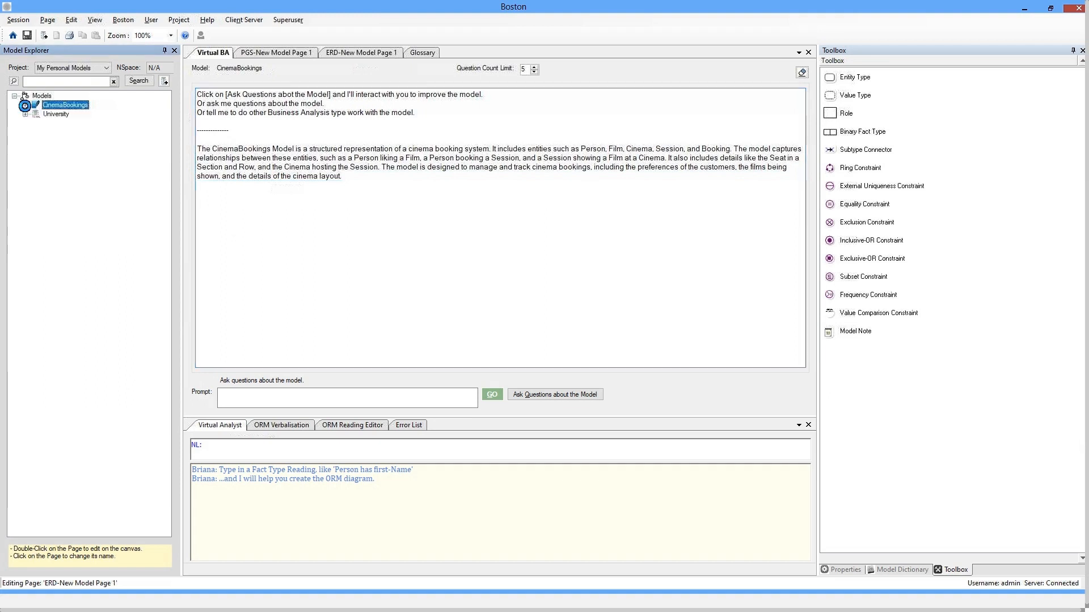
left_click(50, 115)
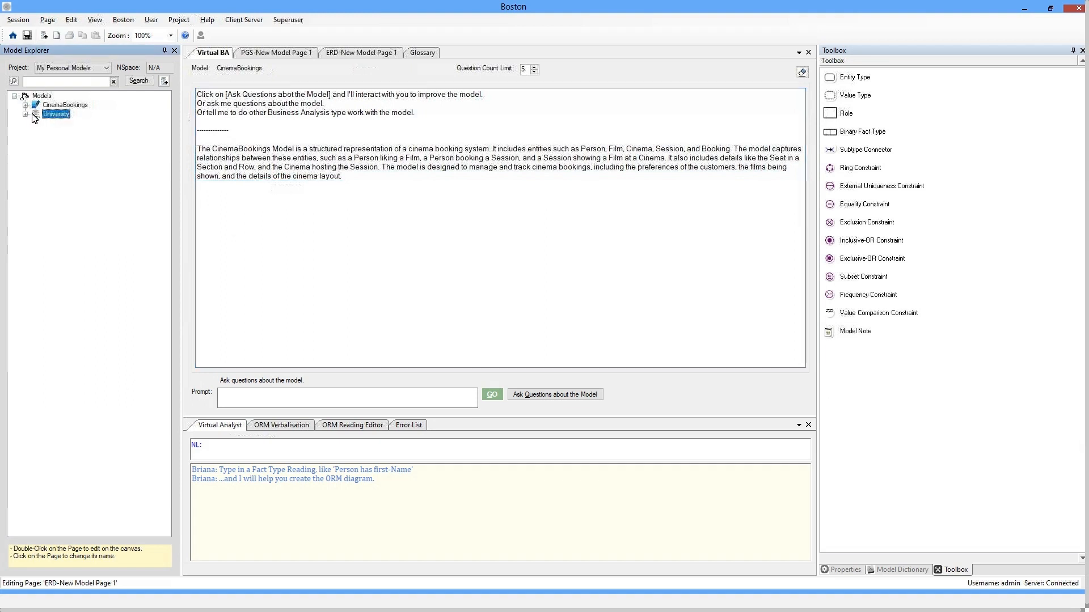
left_click(26, 114)
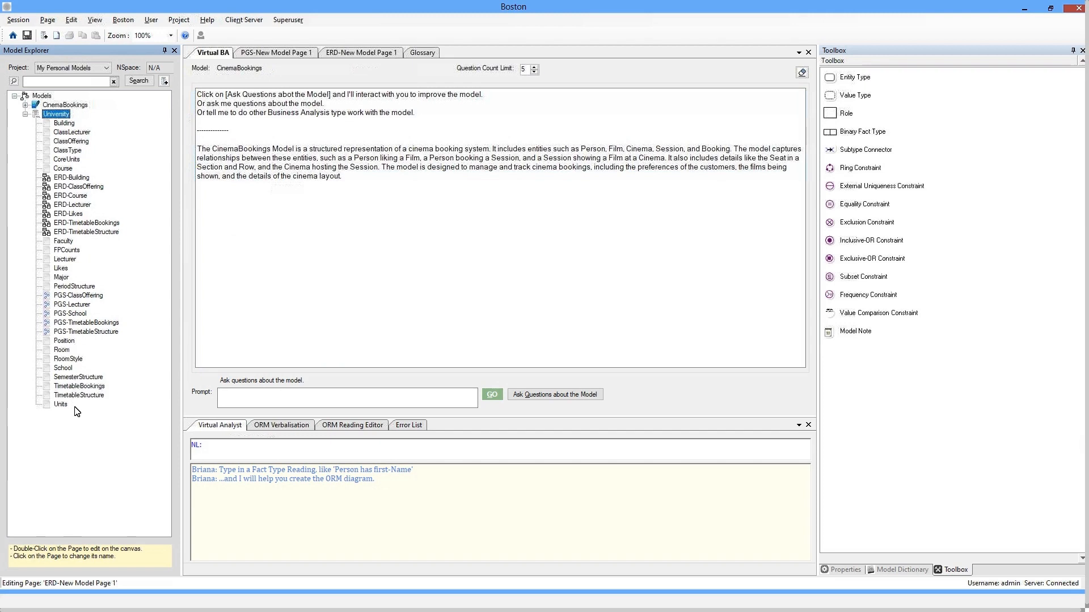
right_click(64, 114)
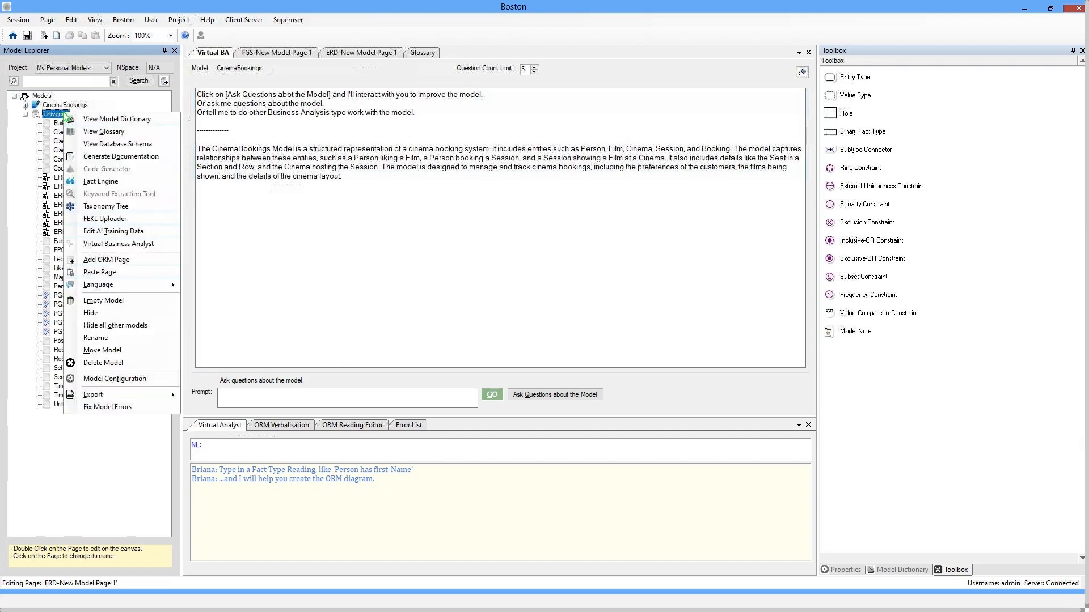
left_click(126, 245)
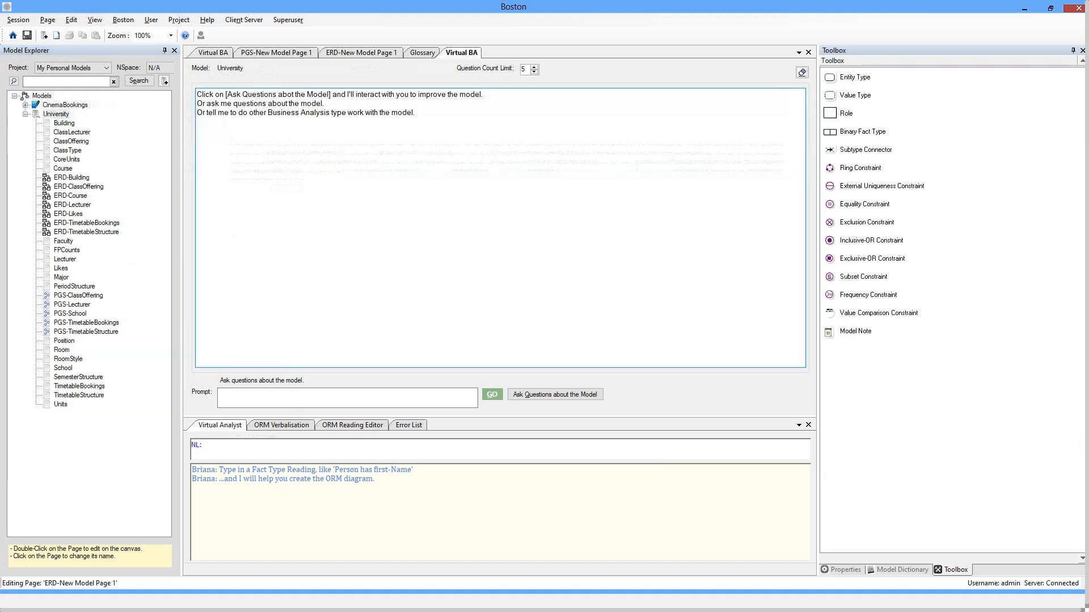
Submit "provide me a 100 word high level overview of this model and its purpose" for University, and highlight the answer for reading.
left_click(273, 395)
type("provide me a 100 word high level overview of this model and its purpose")
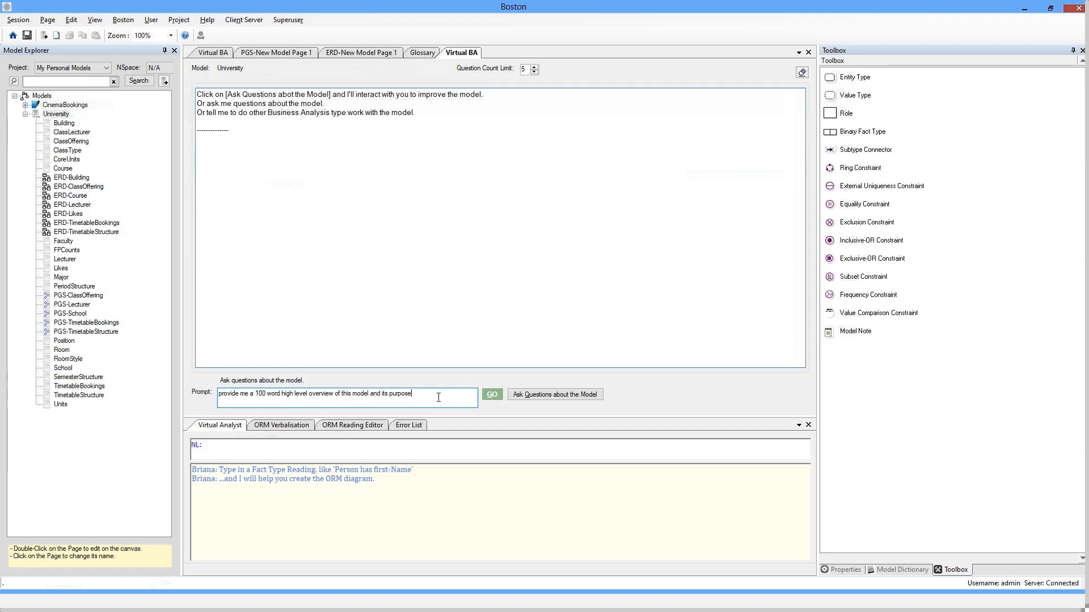
key("Return")
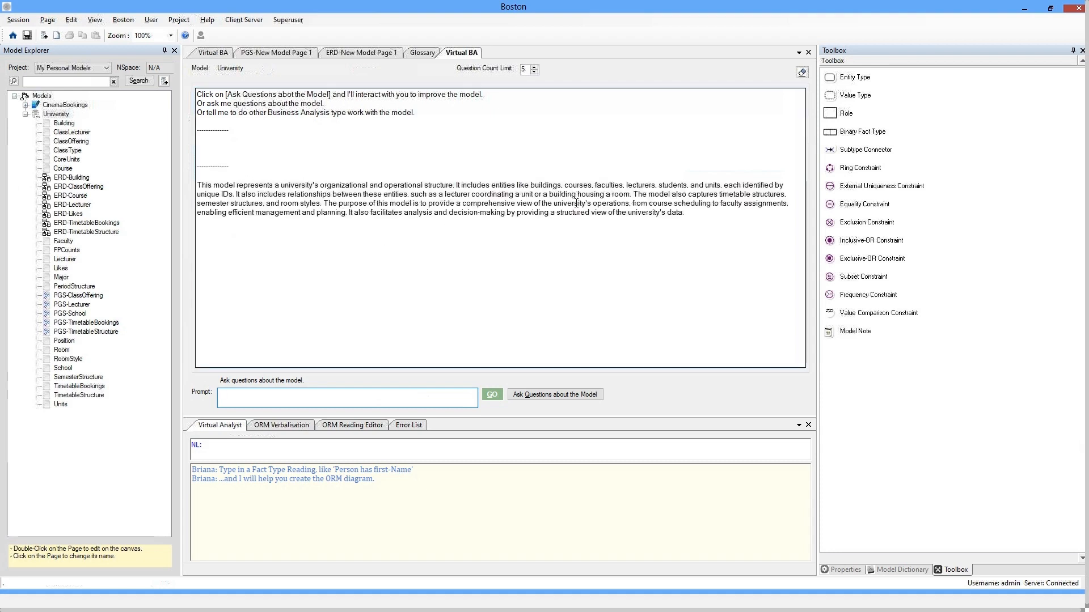
left_click_drag(684, 215, 136, 183)
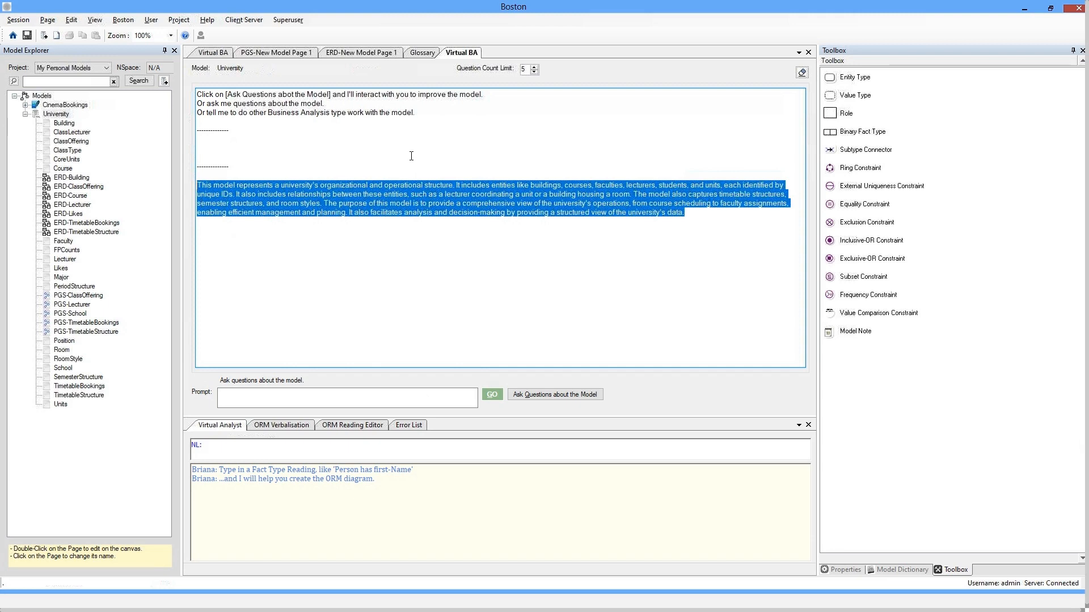
left_click(268, 183)
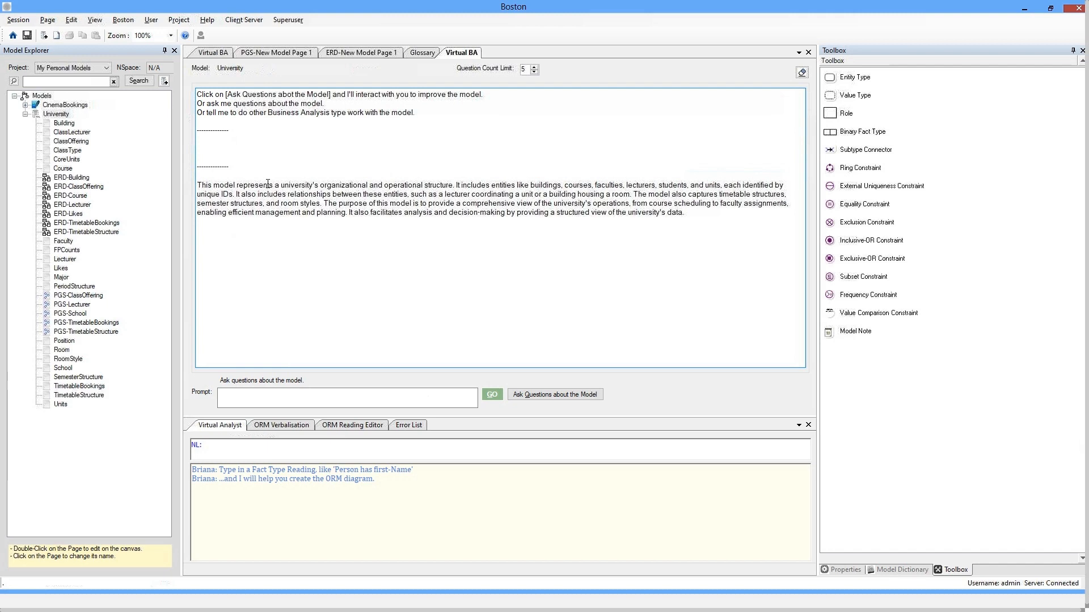
View the TimetableBookings, Lecturer and Course diagram pages of the University model.
double_click(94, 386)
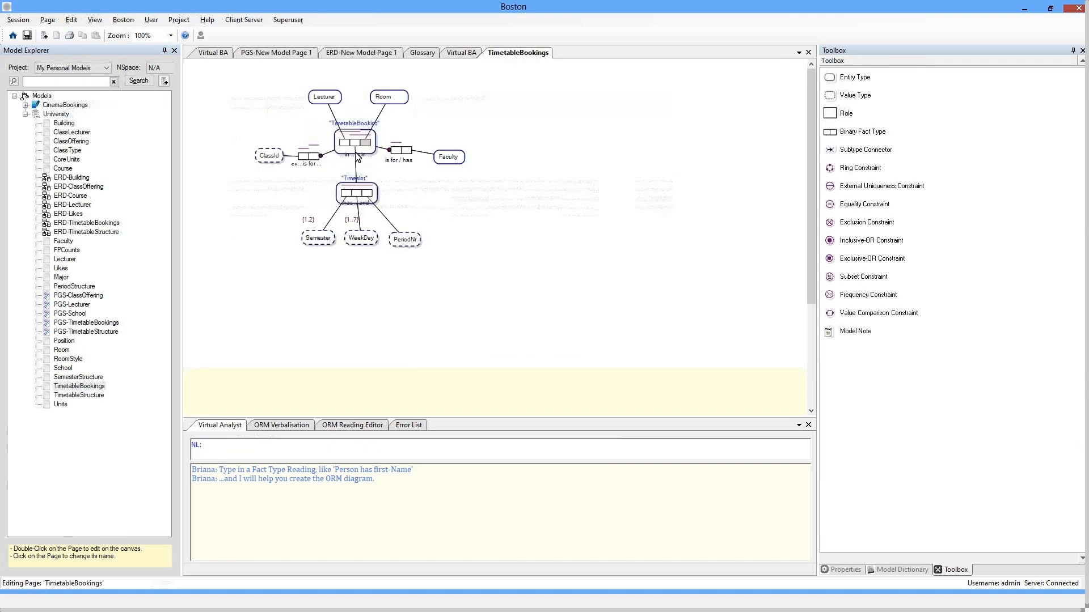
left_click(394, 151)
left_click(64, 259)
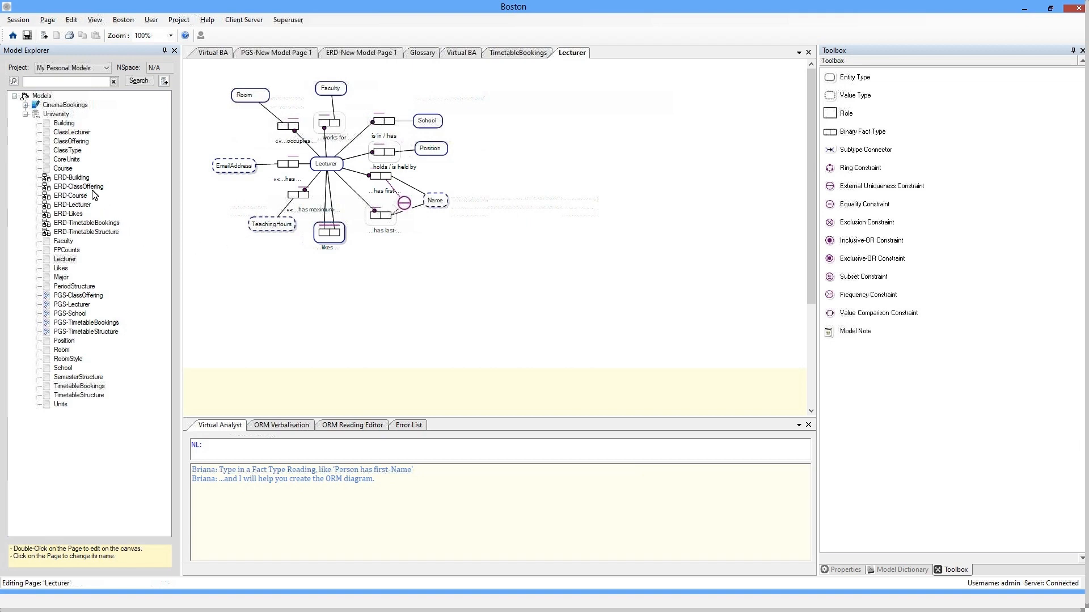
double_click(62, 169)
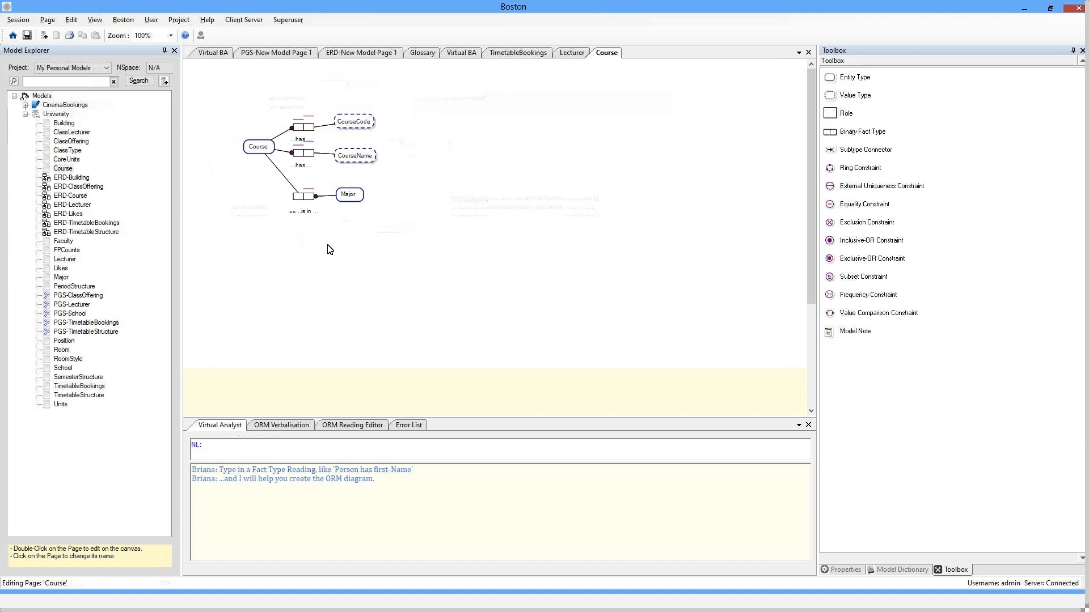
Open the Startup page and briefly leave full-screen mode to check the web address of the Boston page.
left_click(12, 35)
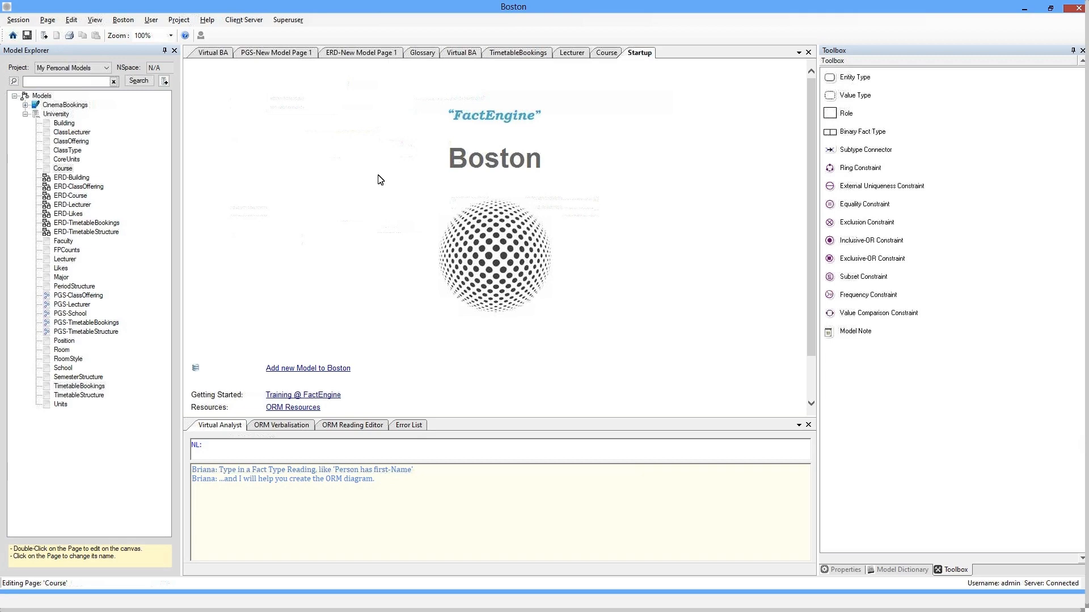
key("F11")
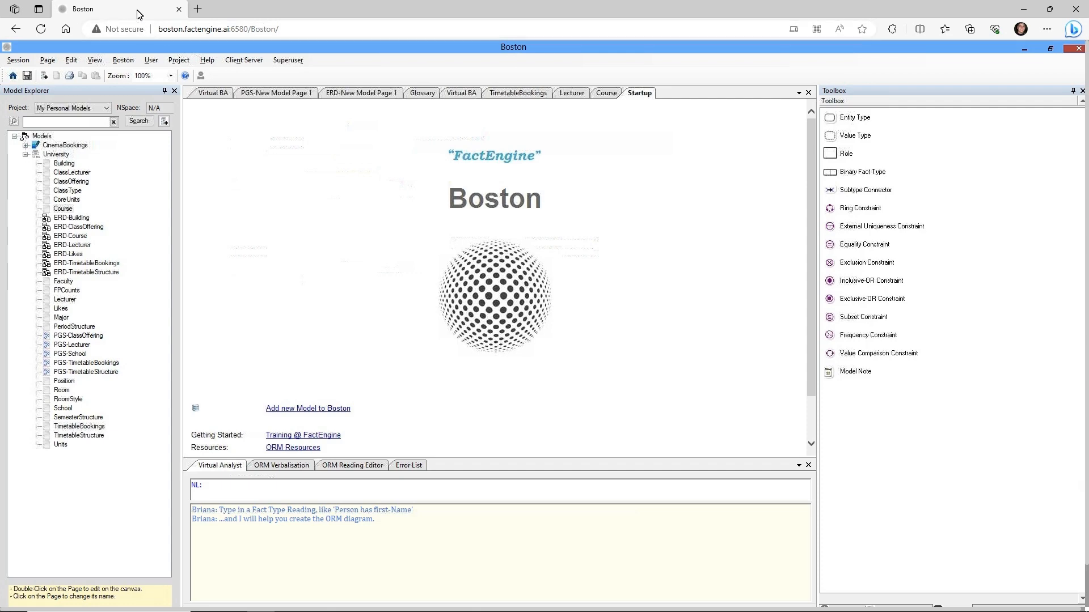
left_click(322, 27)
left_click(323, 28)
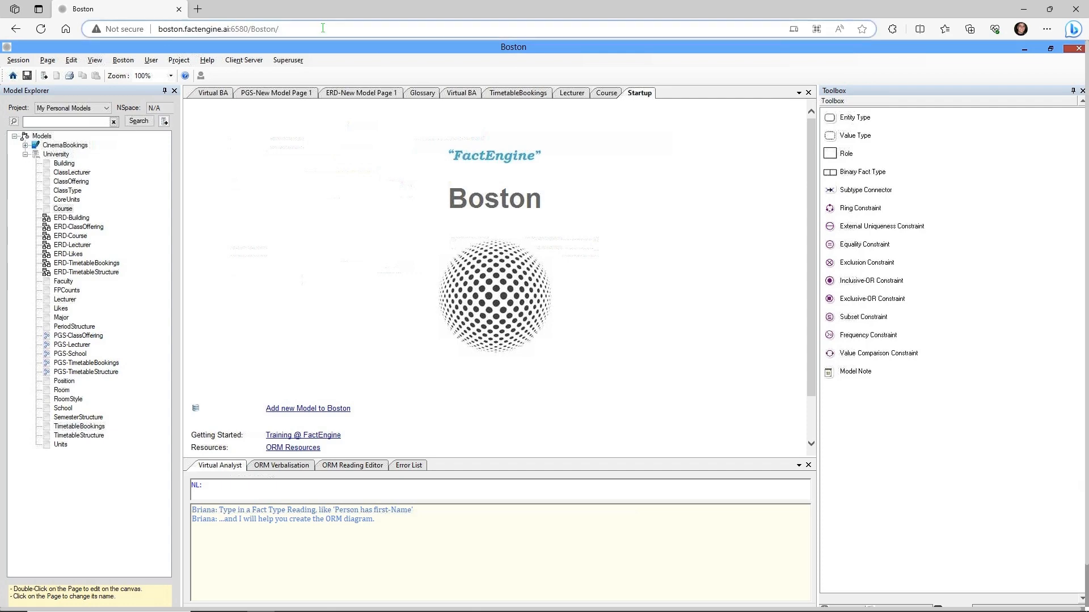
key("F11")
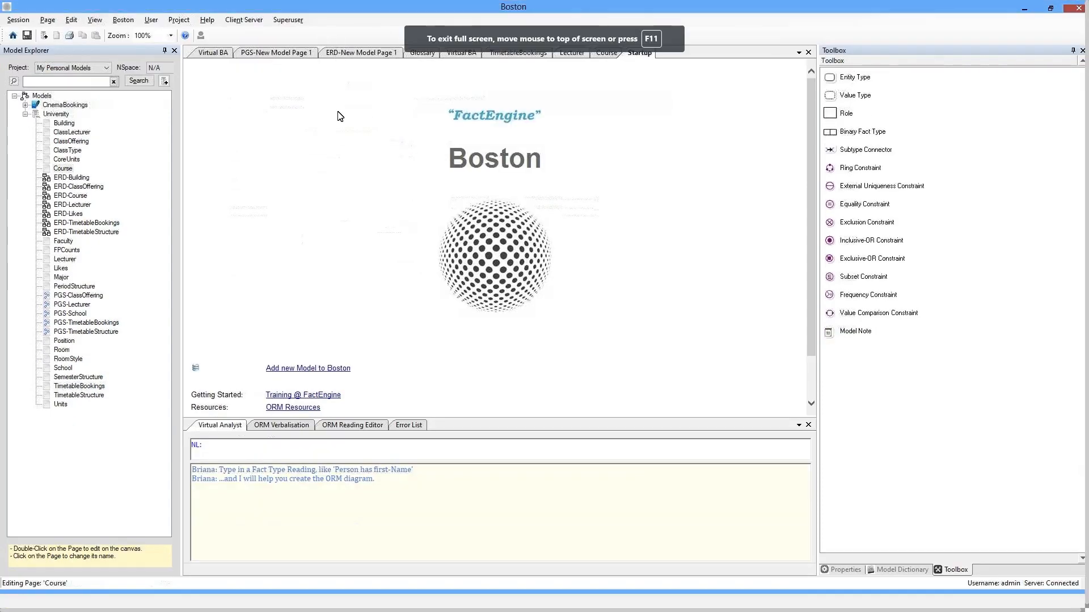